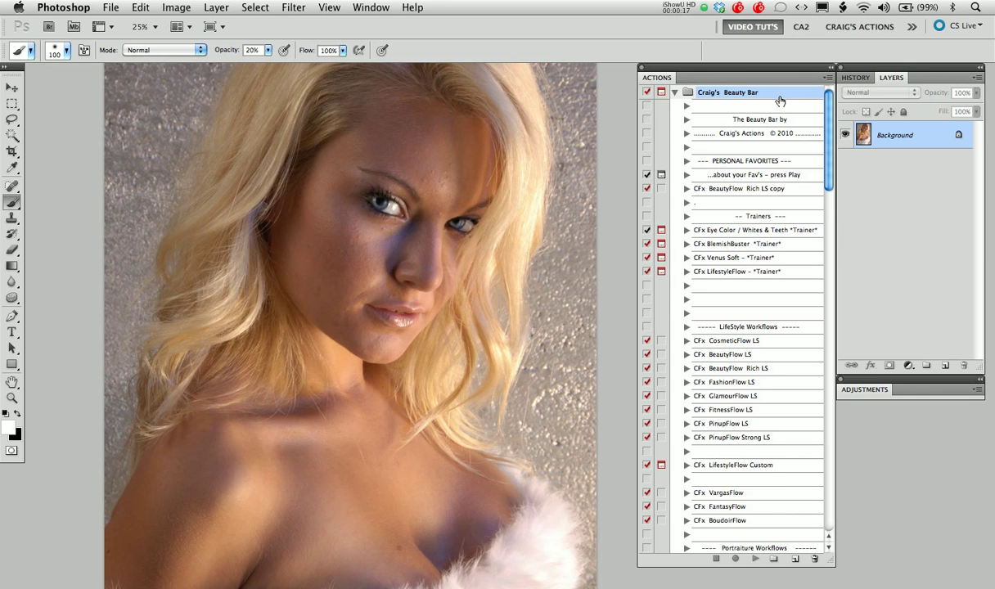
Zoom the portrait to 50% centred on the face and scroll the Actions panel to BlemishBuster Medium's steps
left_click(458, 261)
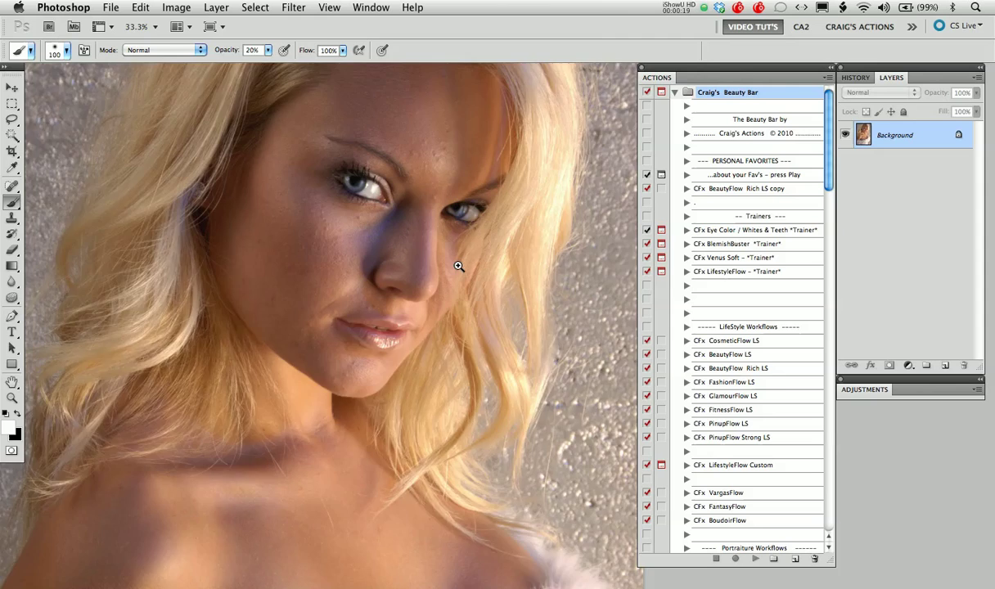
left_click(482, 217)
left_click_drag(513, 233, 546, 292)
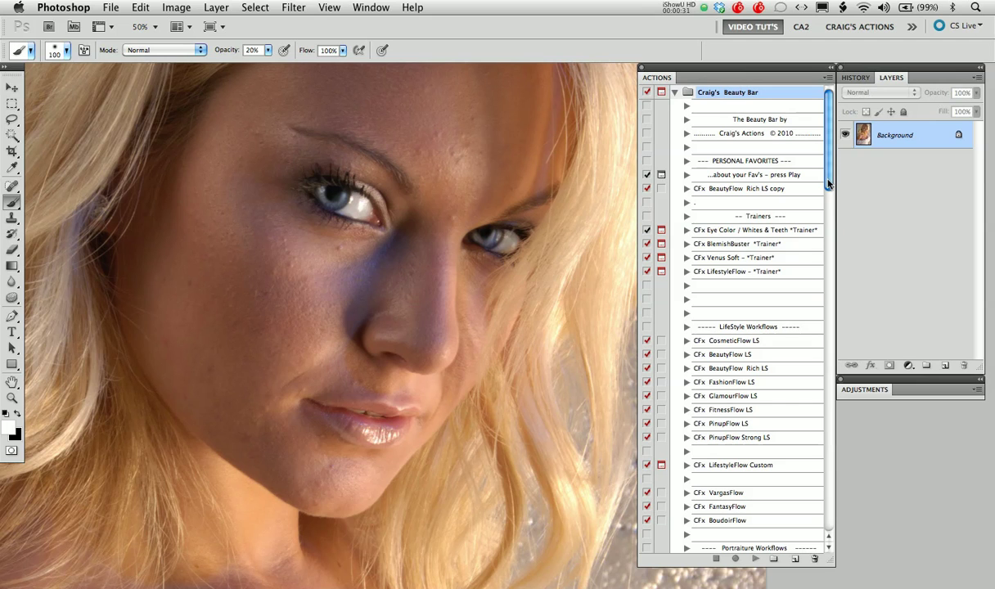
left_click_drag(828, 181, 838, 363)
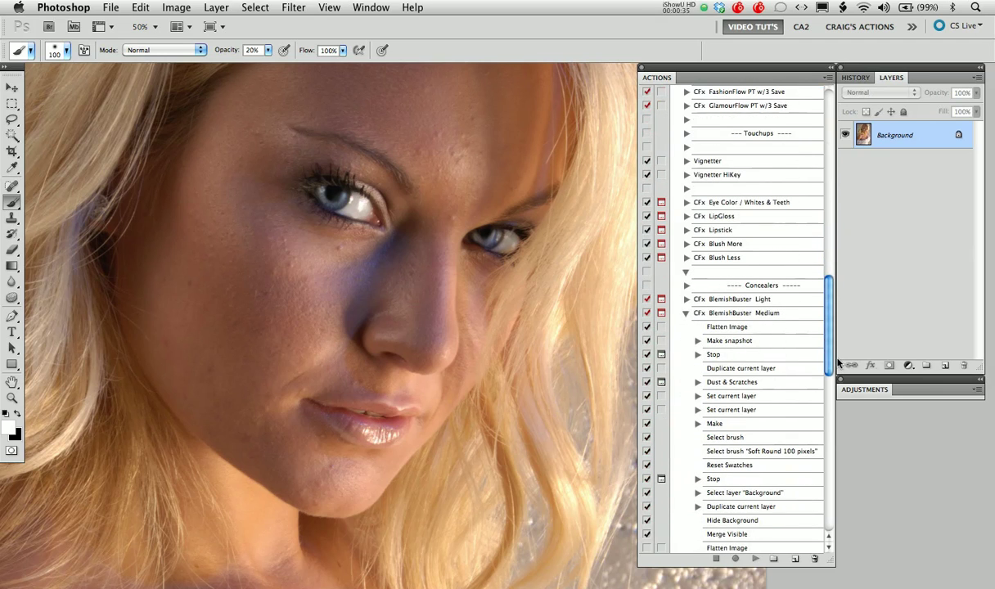
Collapse BlemishBuster Medium, browse the Light, Strong and Custom variants, then reselect CFx BlemishBuster Medium
left_click(686, 312)
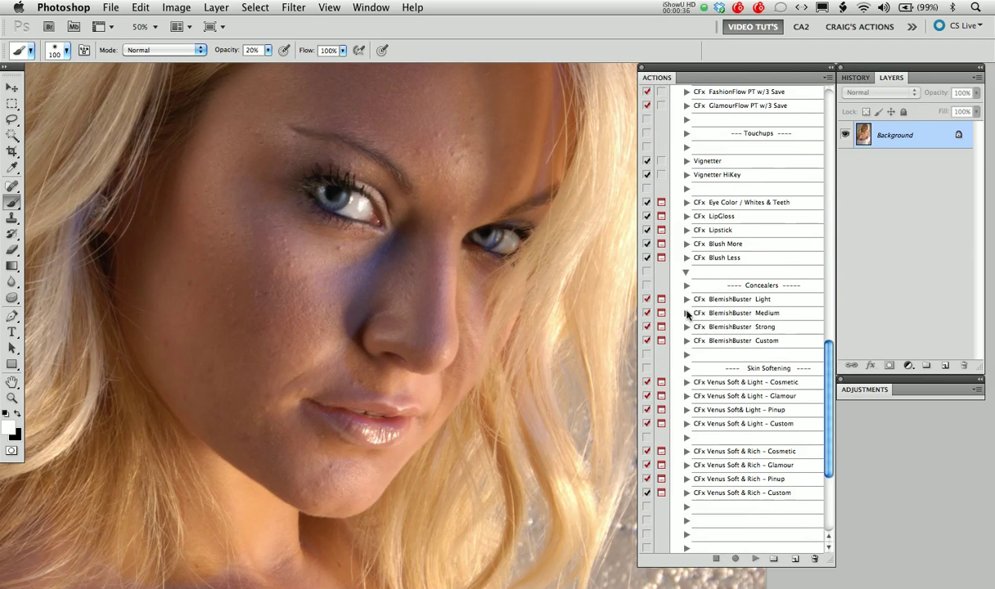
left_click(773, 315)
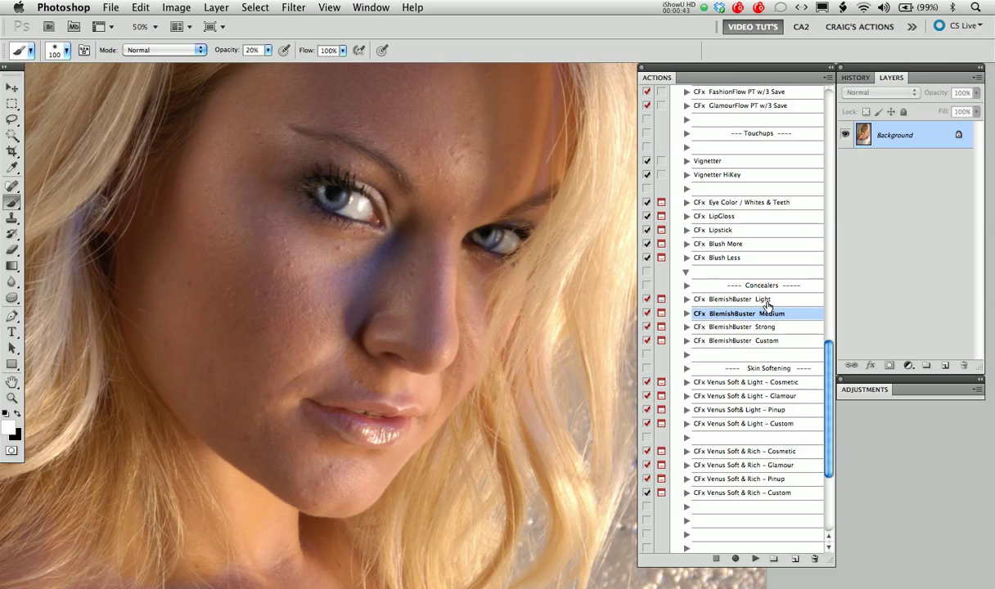
left_click(769, 300, "shift")
left_click(745, 327, "shift")
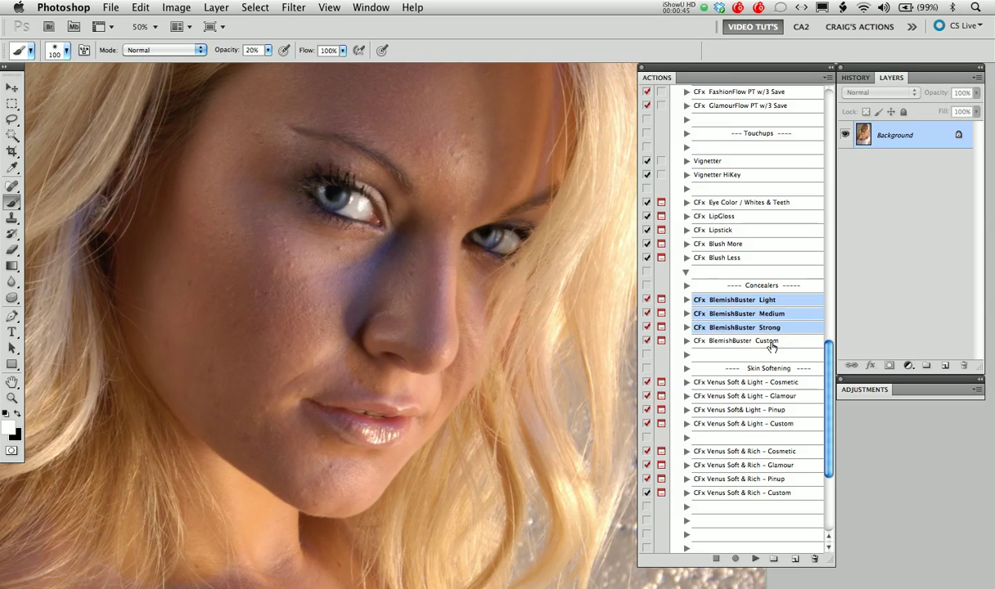
left_click(770, 343)
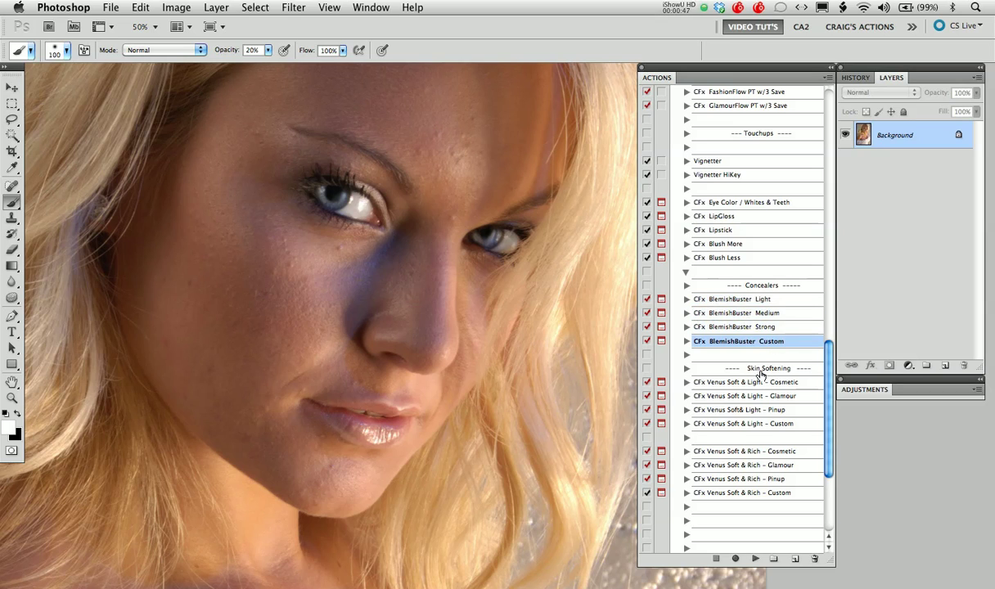
left_click(735, 313)
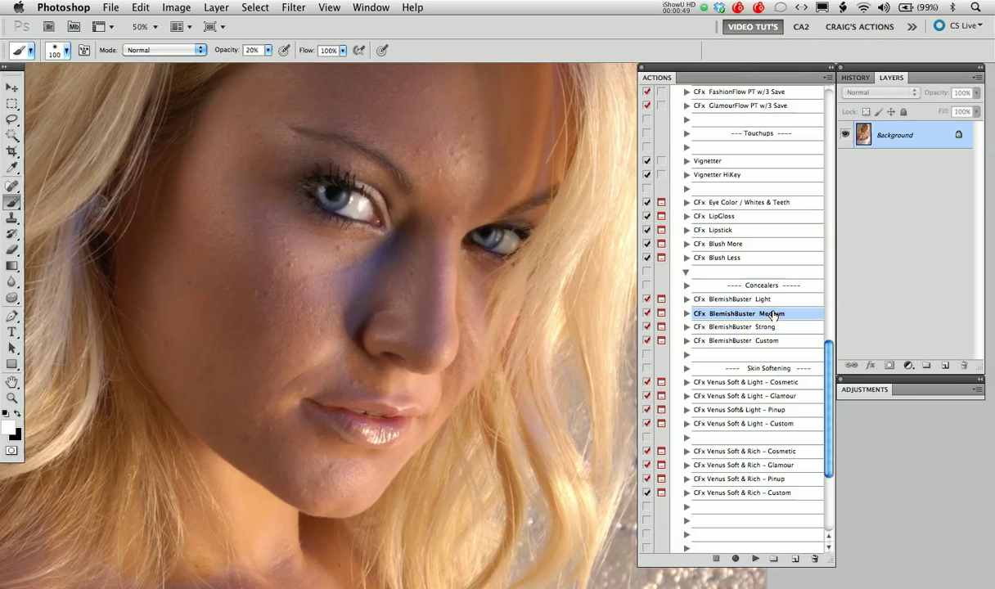
Run BlemishBuster Medium and apply Dust & Scratches at a 20-pixel radius to create the SkinClear layer
left_click(755, 558)
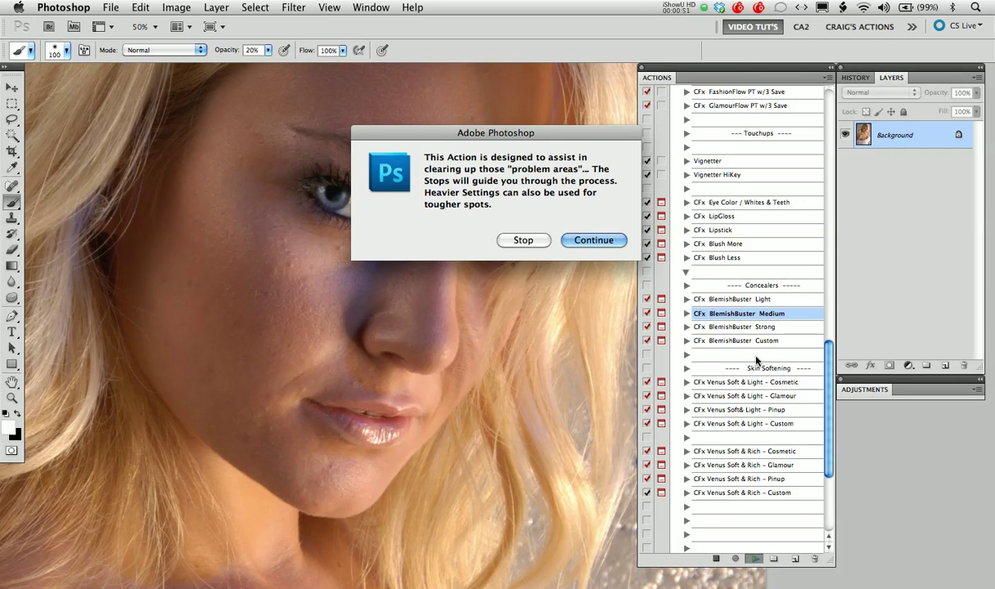
left_click(603, 242)
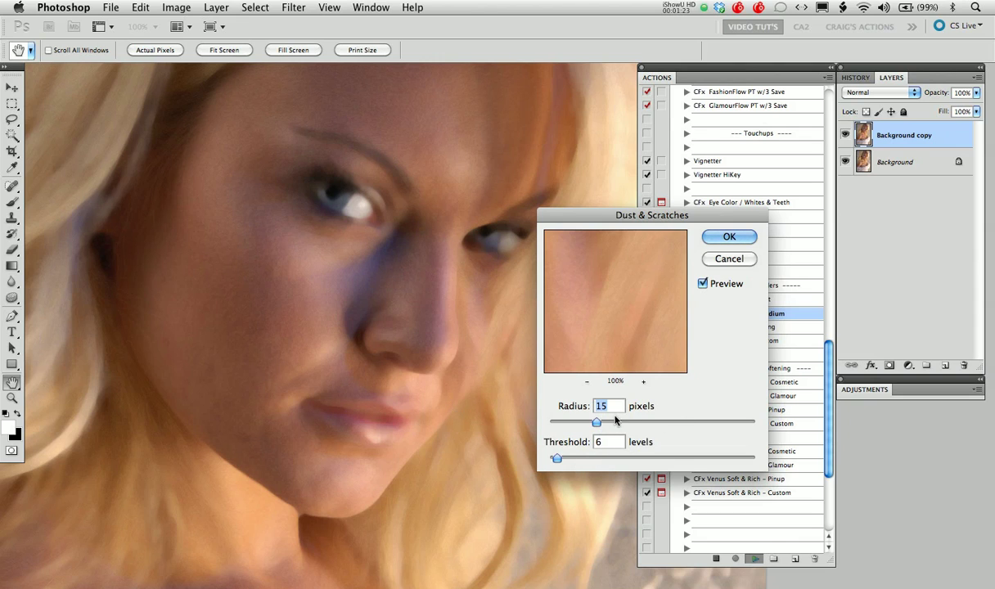
left_click(614, 422)
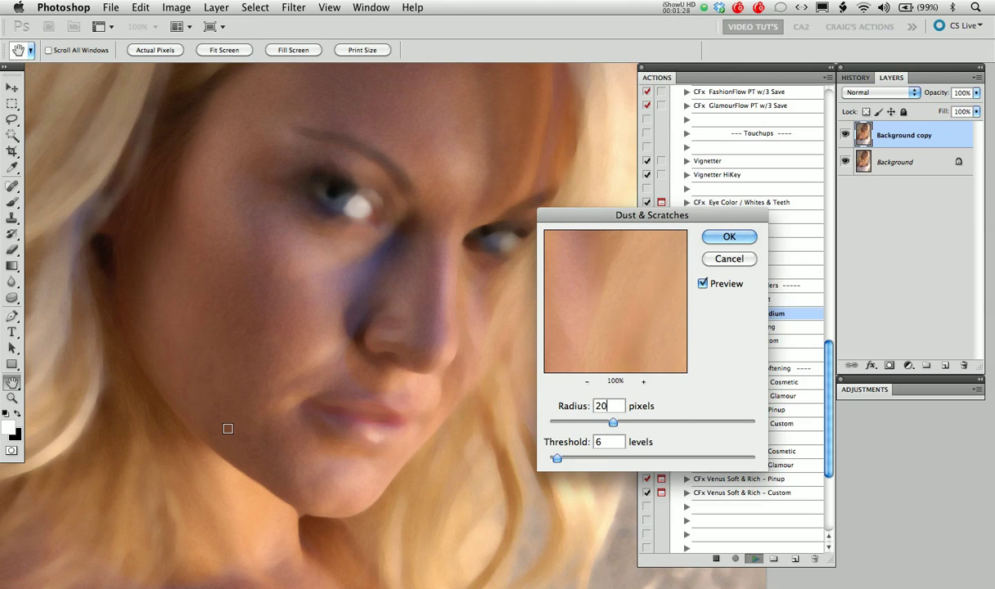
left_click(727, 237)
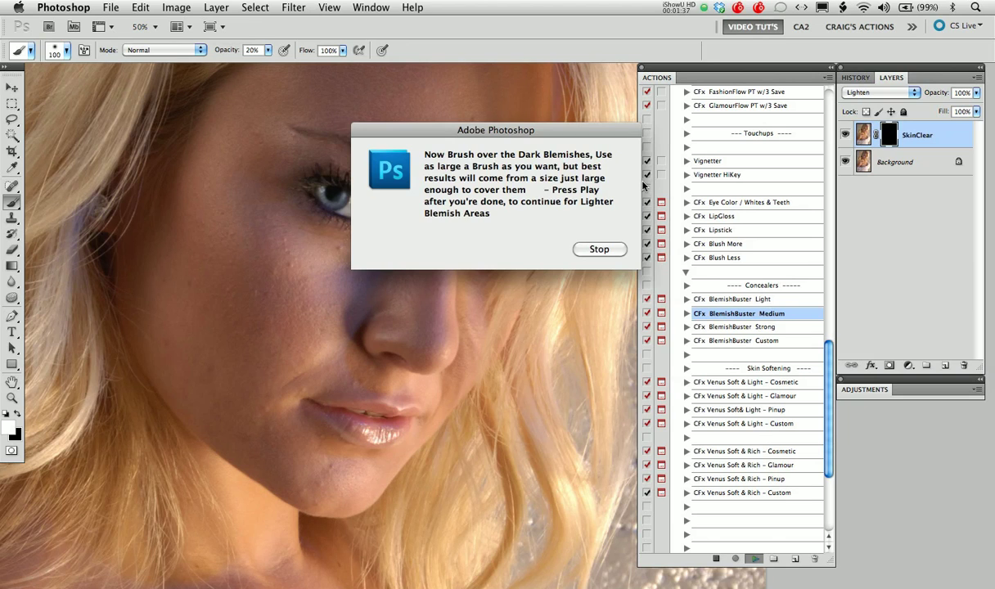
Dismiss the action's message and set the brush opacity to 90%
left_click(599, 249)
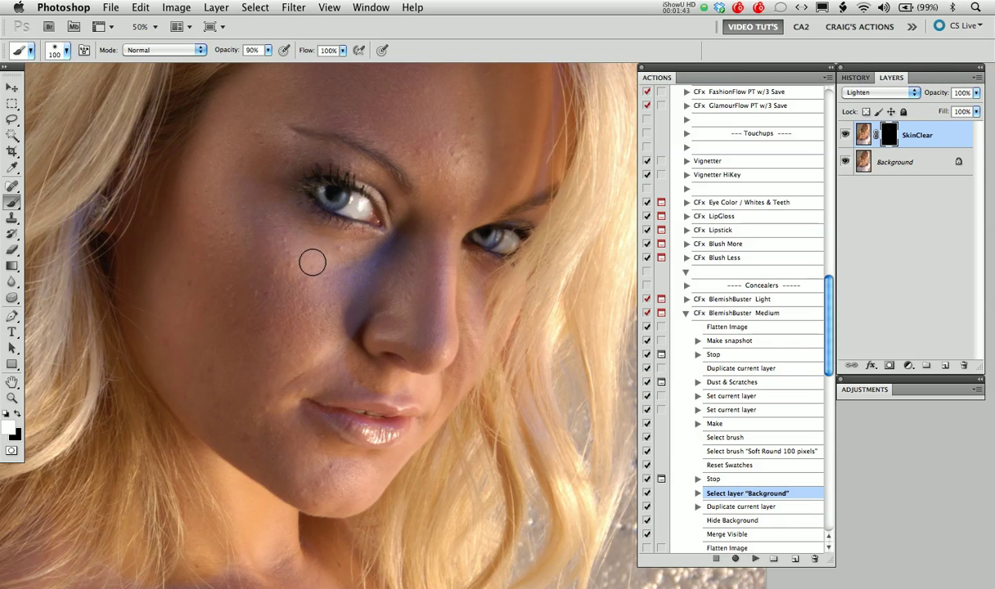
key("9")
key("5")
key("9")
Paint white on the SkinClear mask over cheek, forehead and chin blemishes, ending with a 175-pixel brush
mouse_move(281, 217)
left_mouse_down()
mouse_move(283, 263)
mouse_move(259, 246)
mouse_move(278, 273)
mouse_move(277, 263)
mouse_move(225, 339)
mouse_move(219, 387)
mouse_move(210, 286)
mouse_move(194, 276)
mouse_move(170, 337)
mouse_move(176, 372)
mouse_move(176, 345)
mouse_move(224, 438)
mouse_move(258, 438)
mouse_move(262, 410)
mouse_move(301, 461)
mouse_move(304, 491)
mouse_move(335, 473)
left_mouse_up()
mouse_move(447, 214)
left_mouse_down()
mouse_move(431, 211)
mouse_move(433, 181)
mouse_move(471, 148)
mouse_move(473, 112)
mouse_move(422, 140)
left_mouse_up()
key("space")
left_click_drag(497, 127, 497, 247)
key("bracketright")
key("bracketright")
key("bracketright")
key("bracketright")
key("bracketright")
key("bracketright")
key("bracketright")
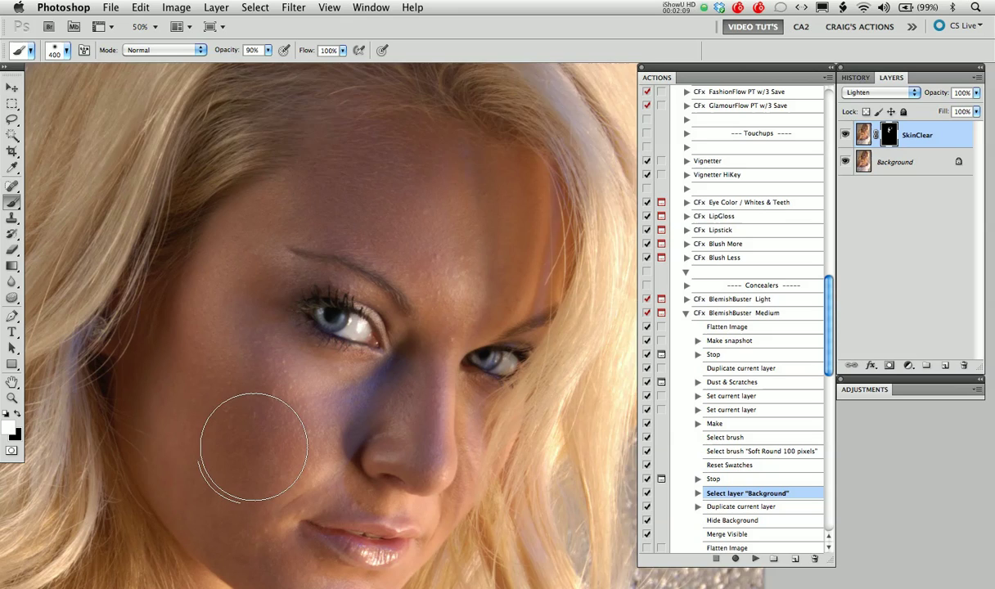
key("space")
left_click_drag(299, 376, 321, 270)
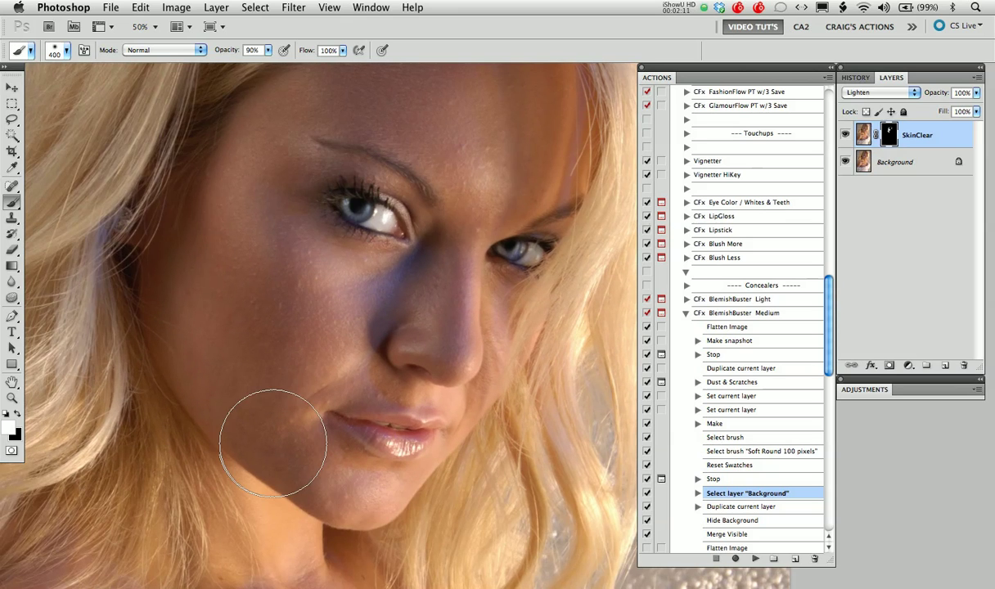
key("bracketleft")
key("bracketleft")
key("bracketleft")
key("bracketleft")
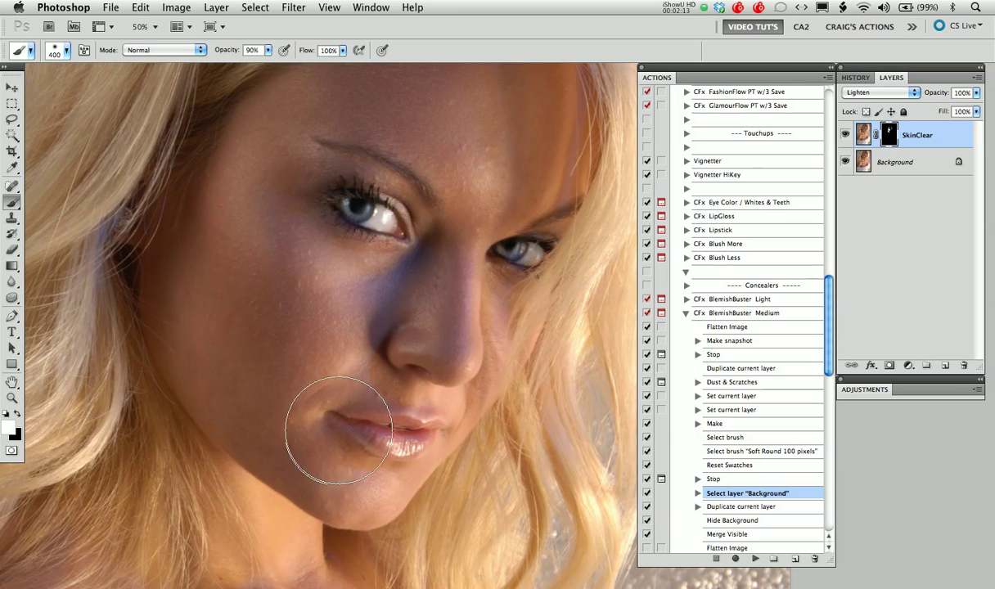
key("bracketleft")
key("bracketleft")
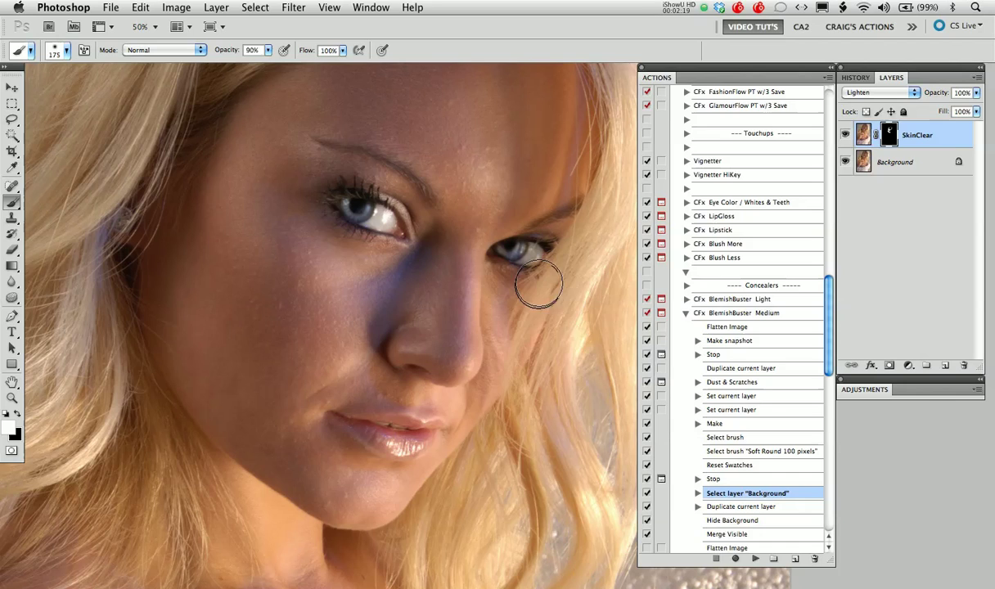
Resume the action and paint out lighter cheek blemishes on the Darken SkinClear mask
left_click(756, 557)
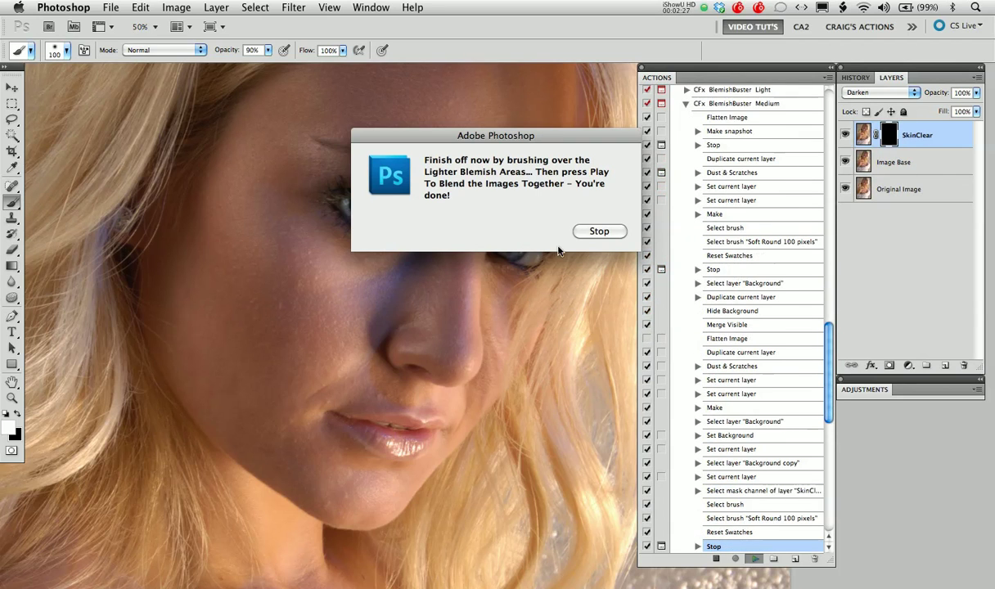
left_click(599, 231)
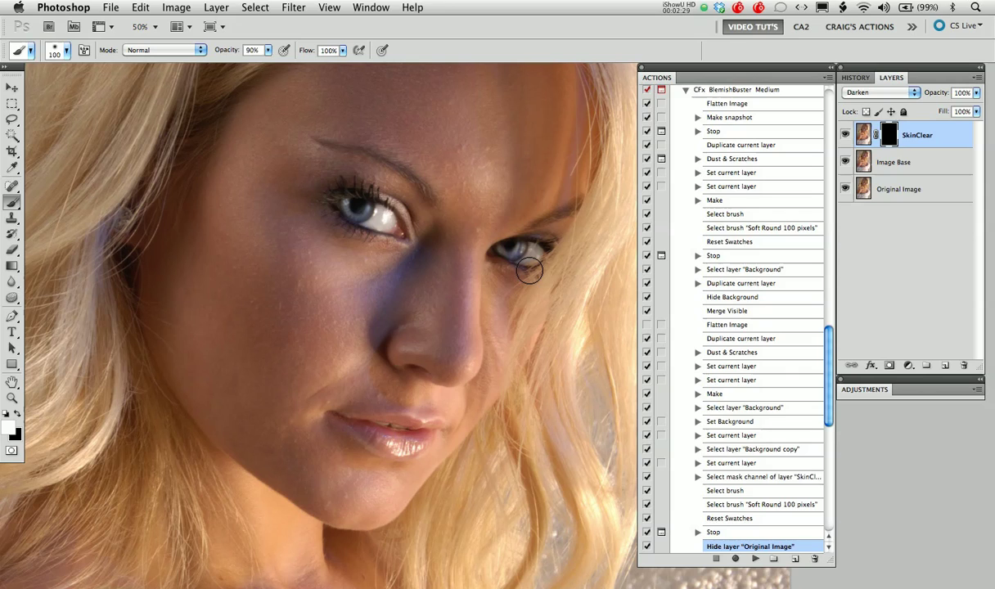
mouse_move(307, 257)
left_mouse_down()
mouse_move(286, 307)
mouse_move(327, 324)
mouse_move(296, 284)
mouse_move(268, 380)
left_mouse_up()
left_click_drag(513, 206, 493, 231)
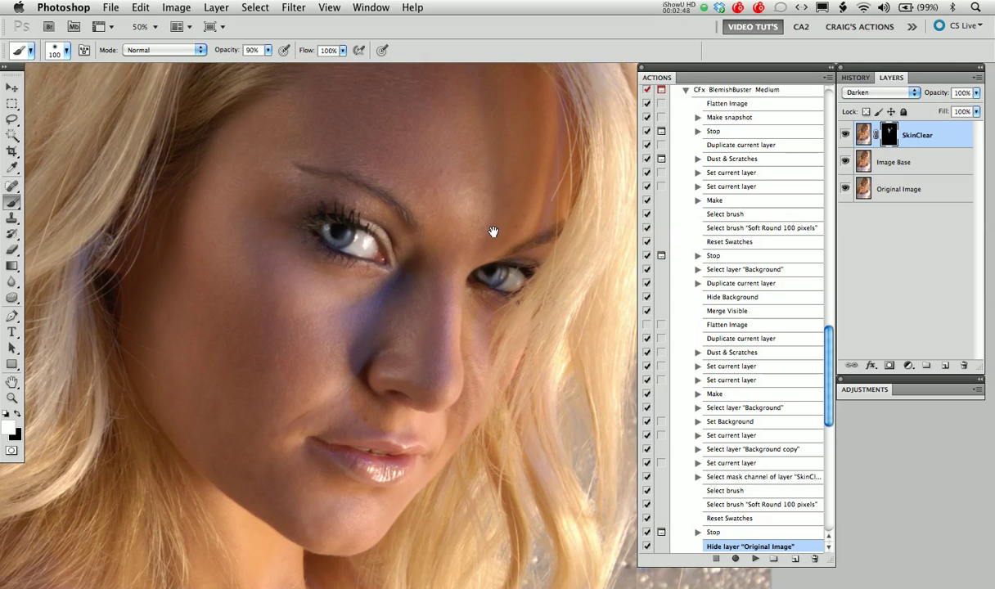
Finish the action, then toggle Blemish Free (After) off and on twice to compare with the original
left_click(753, 557)
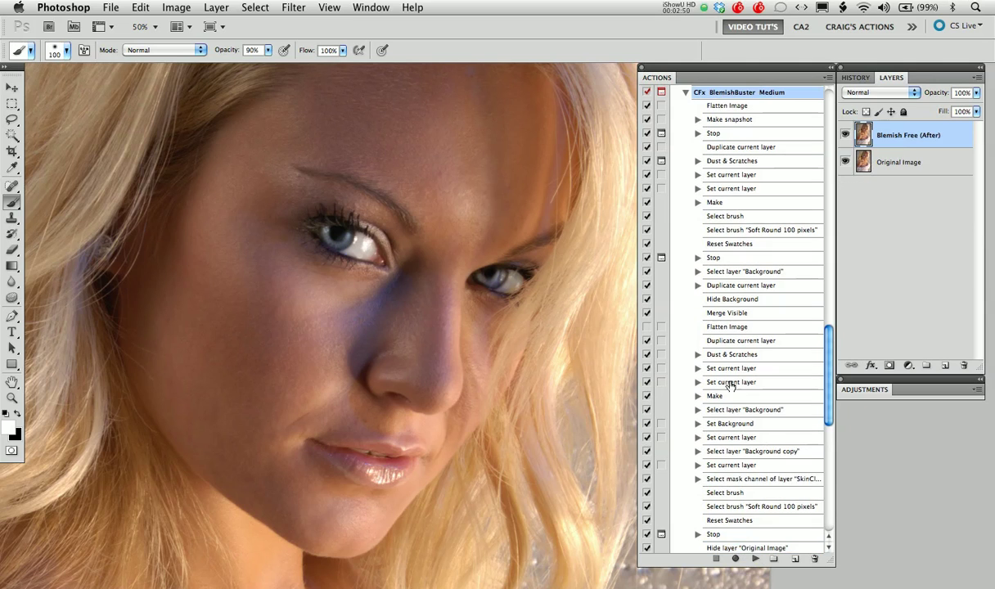
left_click(845, 135)
left_click(845, 135)
scroll(433, 270, "up", 1)
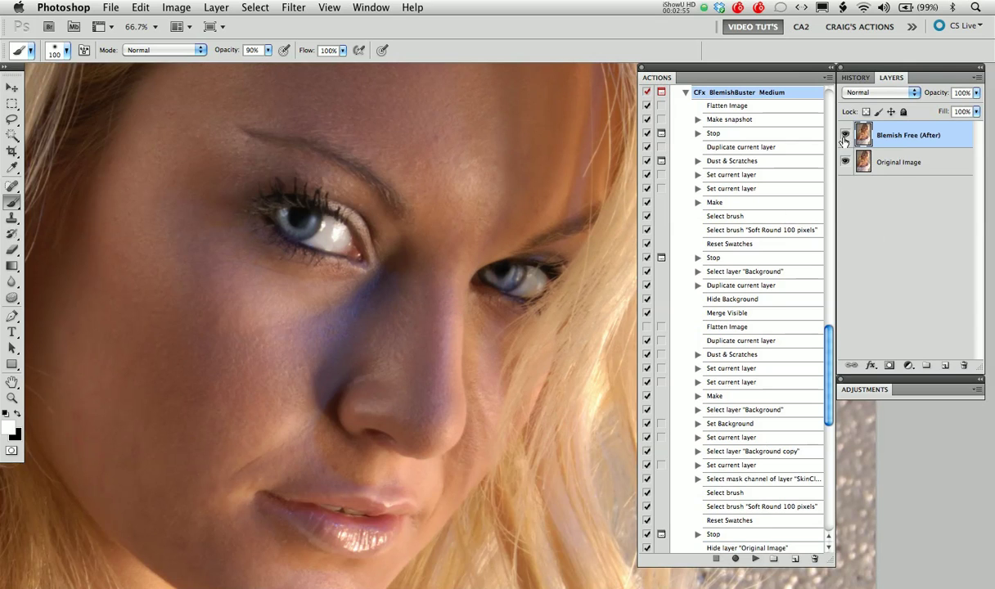
left_click(847, 137)
left_click(845, 136)
scroll(356, 319, "down", 1)
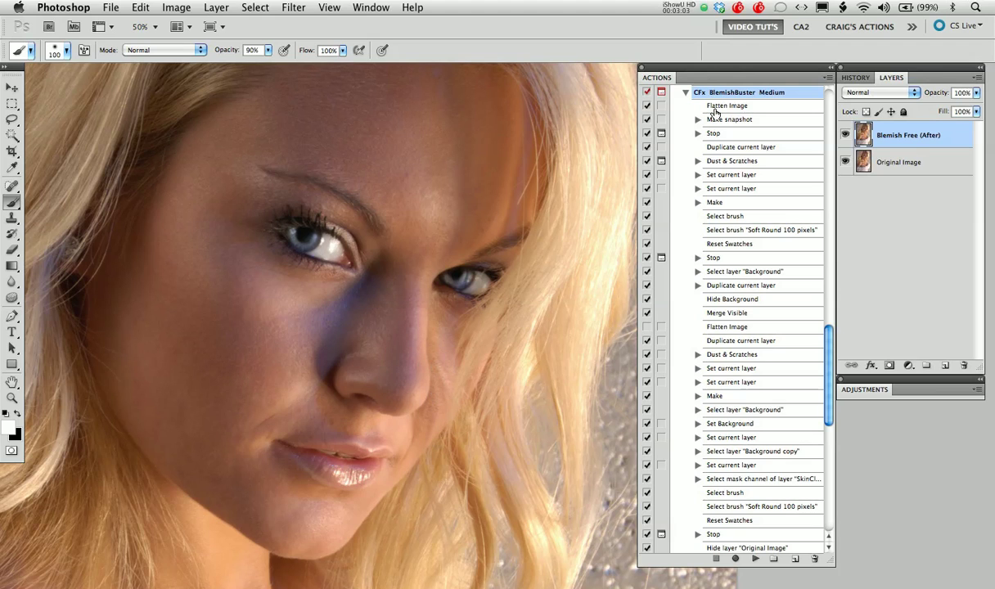
Preview the Venus Soft & Rich, Cosmetic, Pinup and Custom presets, ending on Soft & Light – Glamour
left_click(686, 93)
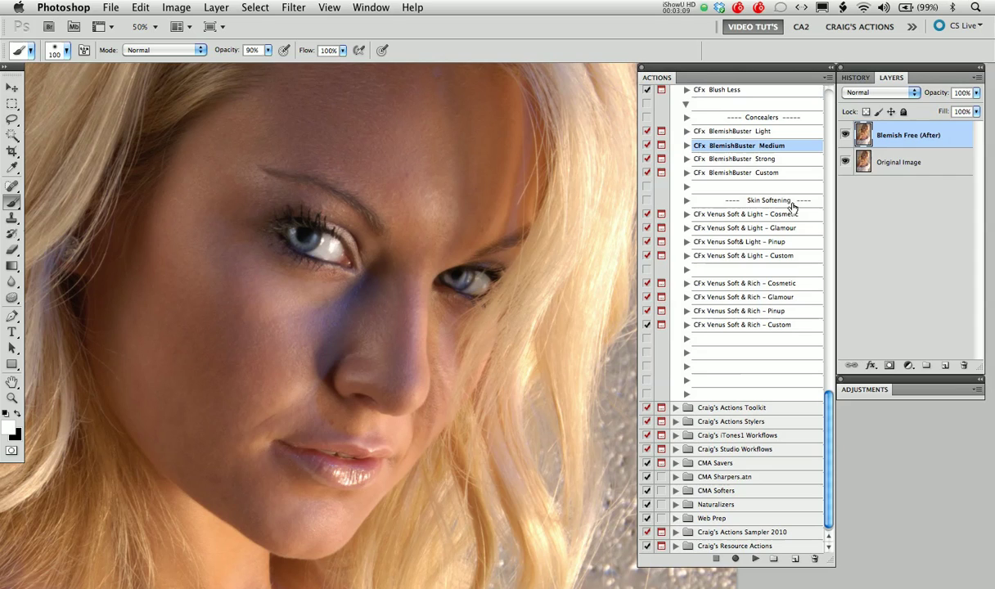
left_click(746, 228)
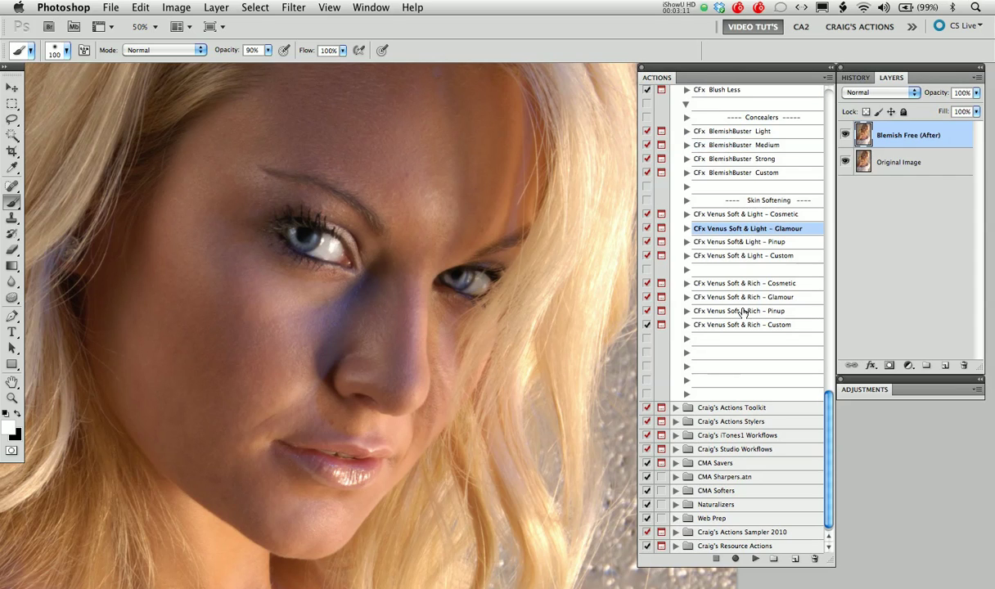
left_click(744, 298)
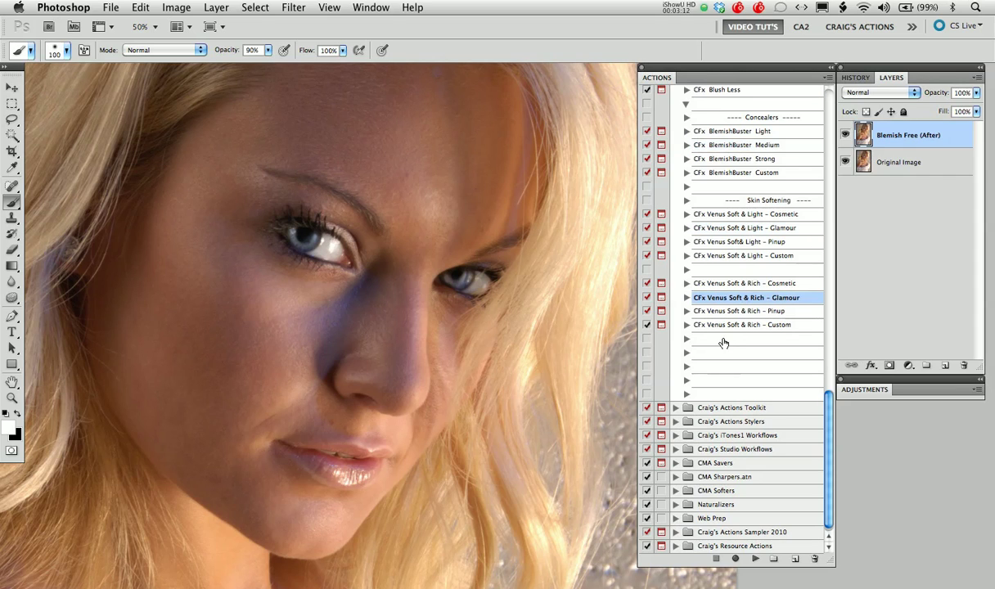
left_click(784, 218)
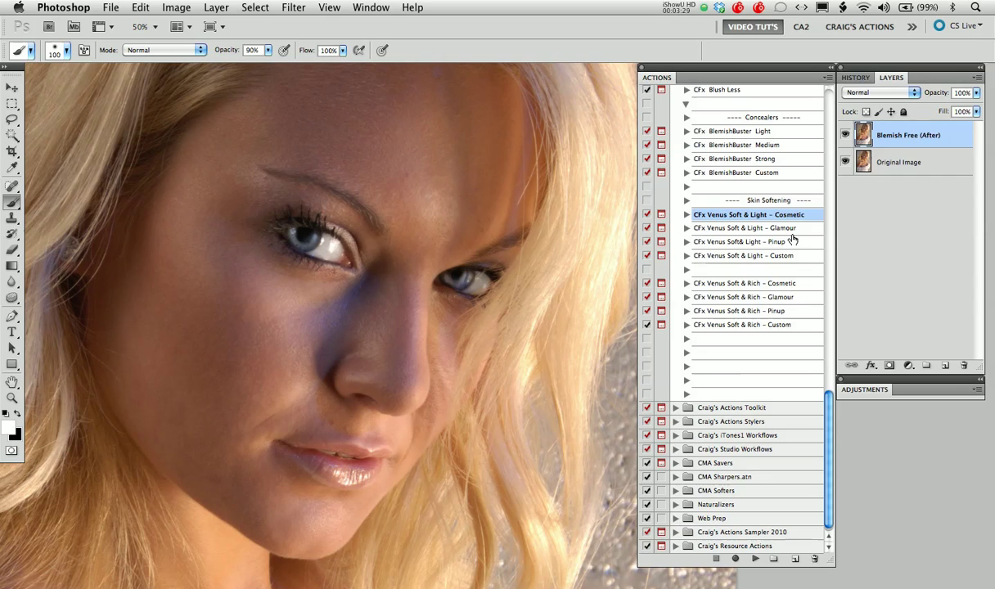
left_click(790, 232)
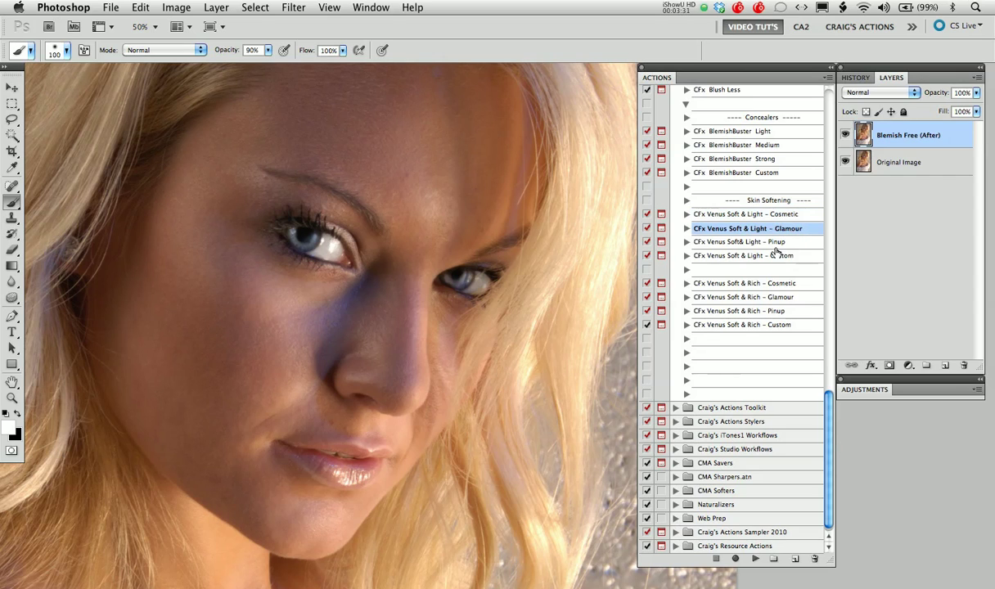
left_click(777, 243)
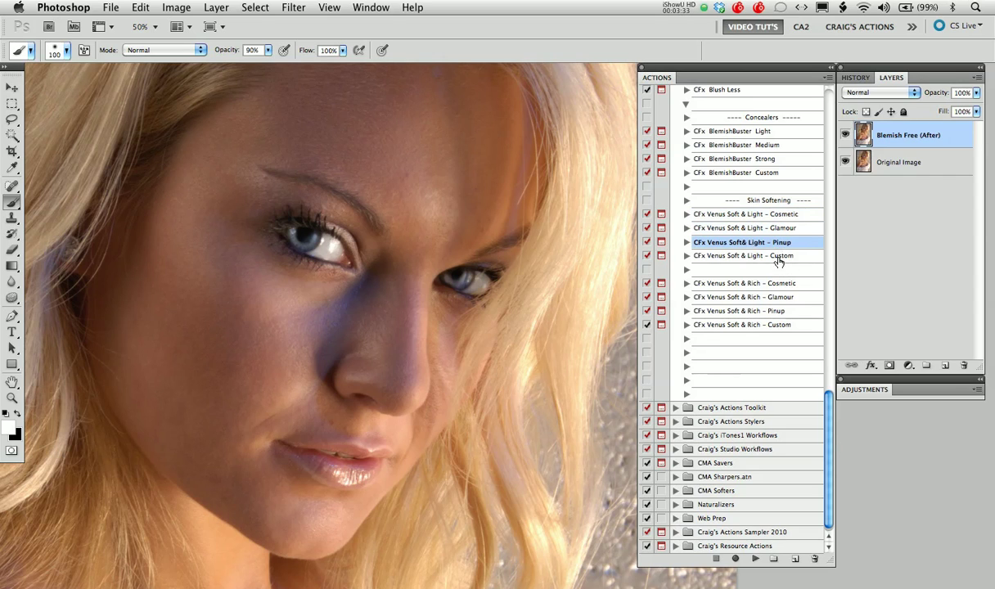
left_click(779, 258)
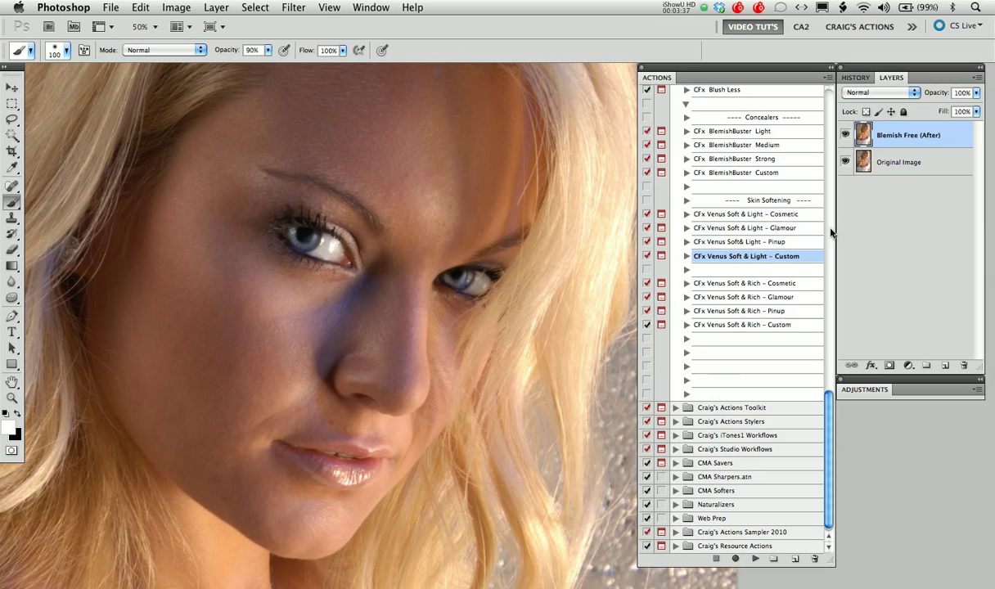
left_click(774, 230)
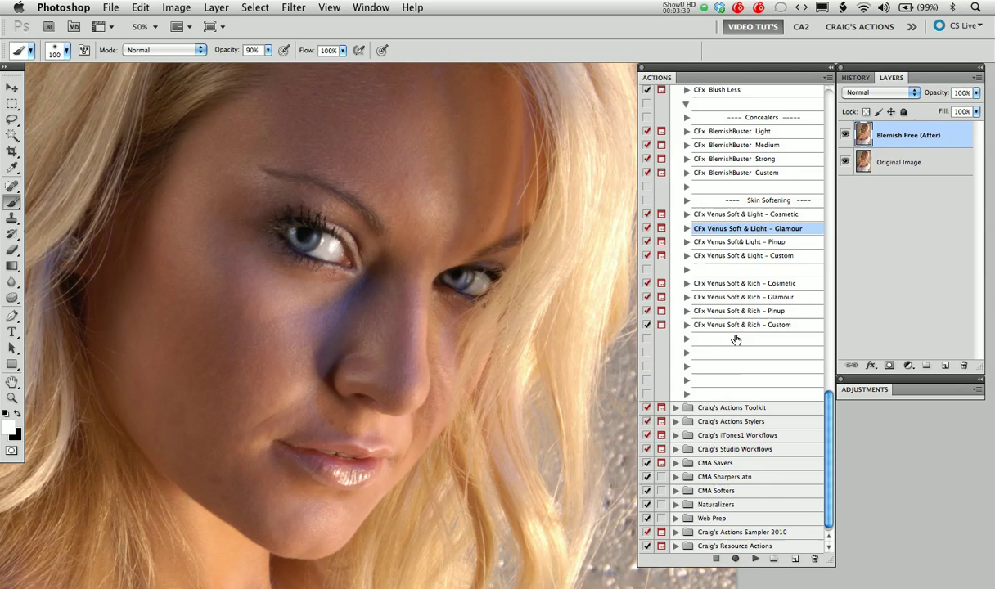
Run Venus Soft & Light – Glamour, accepting the default Surface Blur settings
left_click(754, 558)
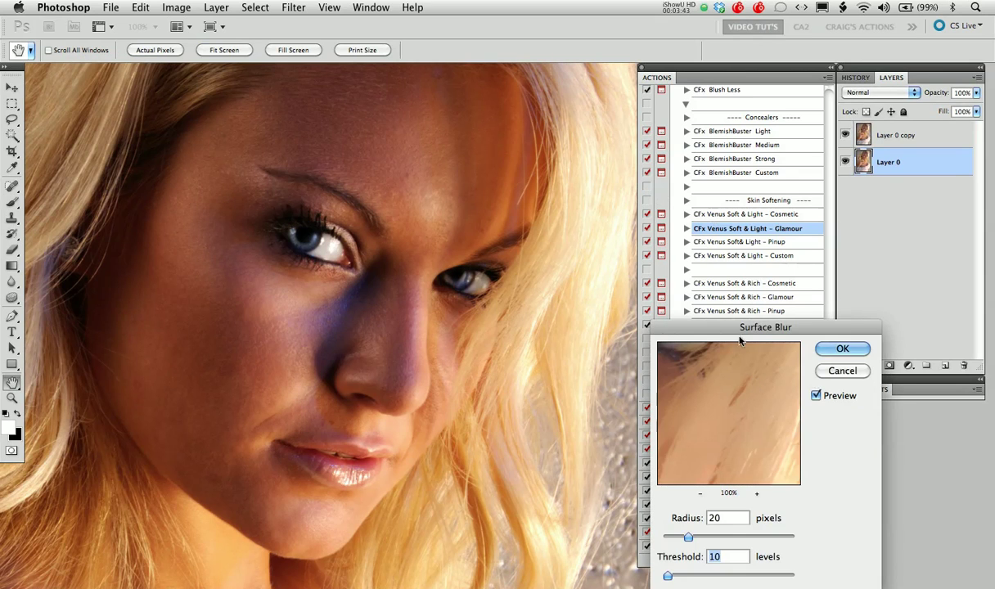
left_click(843, 350)
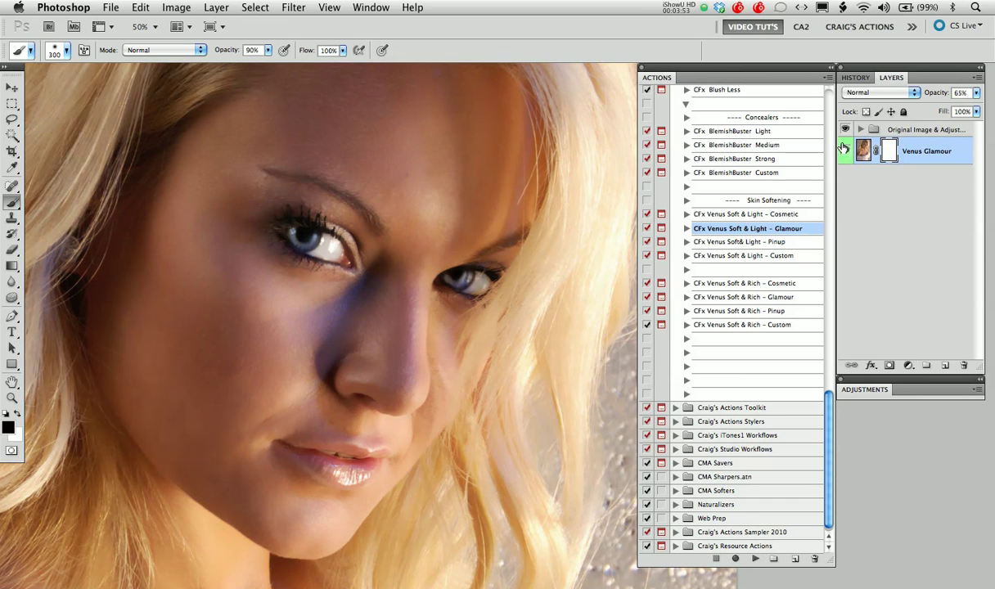
left_click(846, 153)
left_click(846, 153)
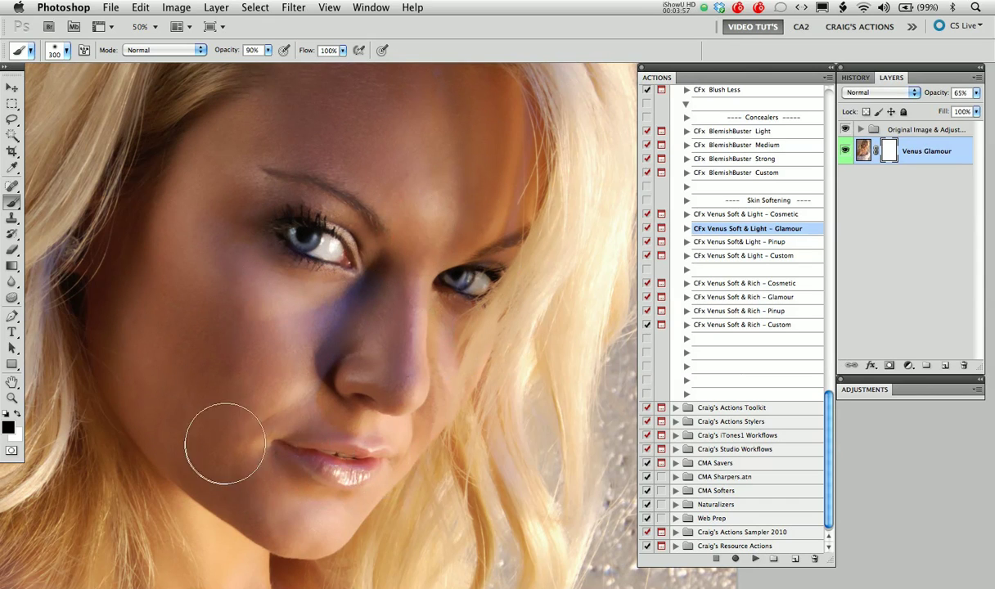
key("super+minus")
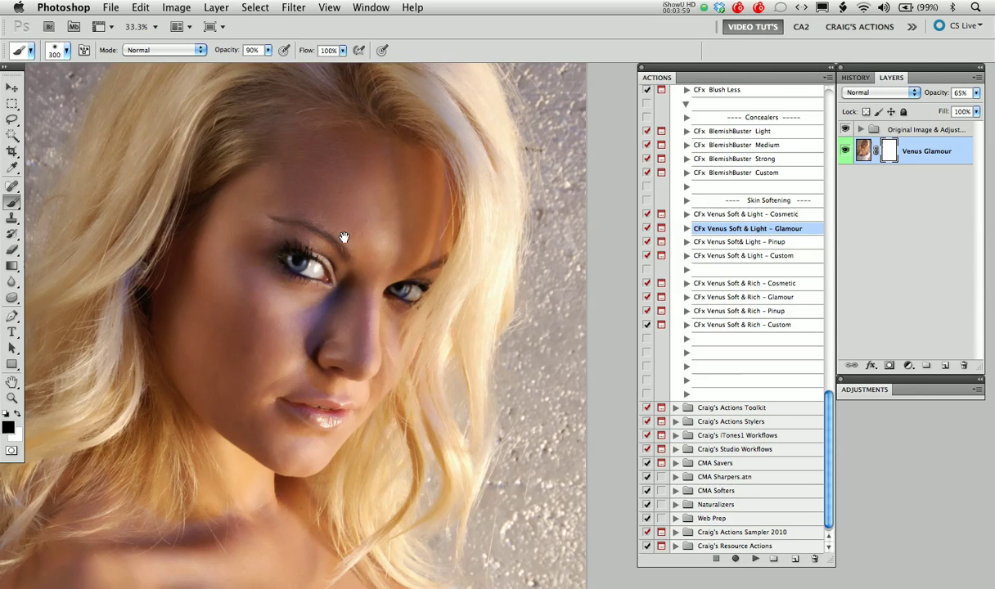
left_click_drag(349, 230, 398, 325)
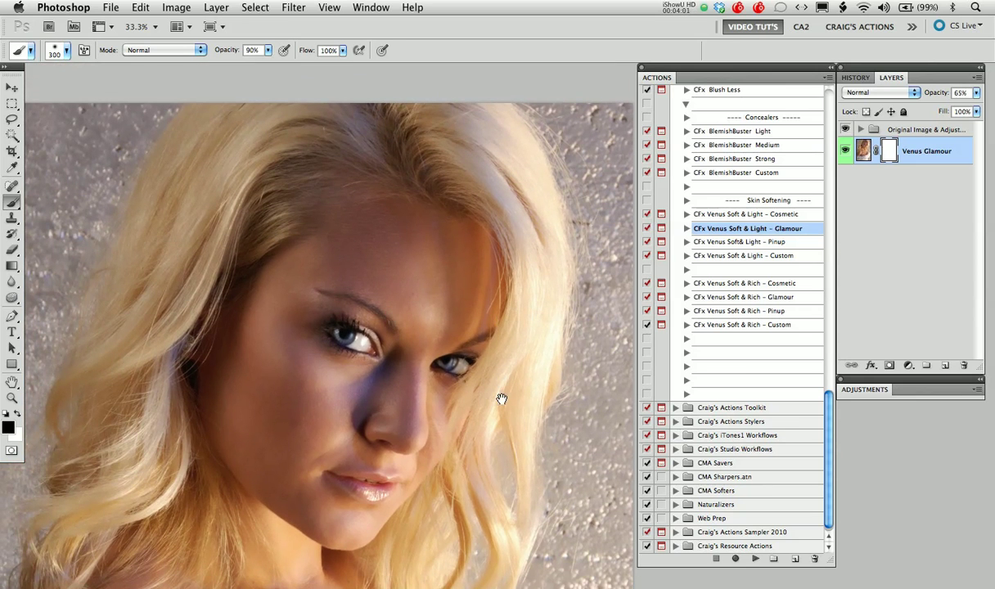
left_click(846, 152)
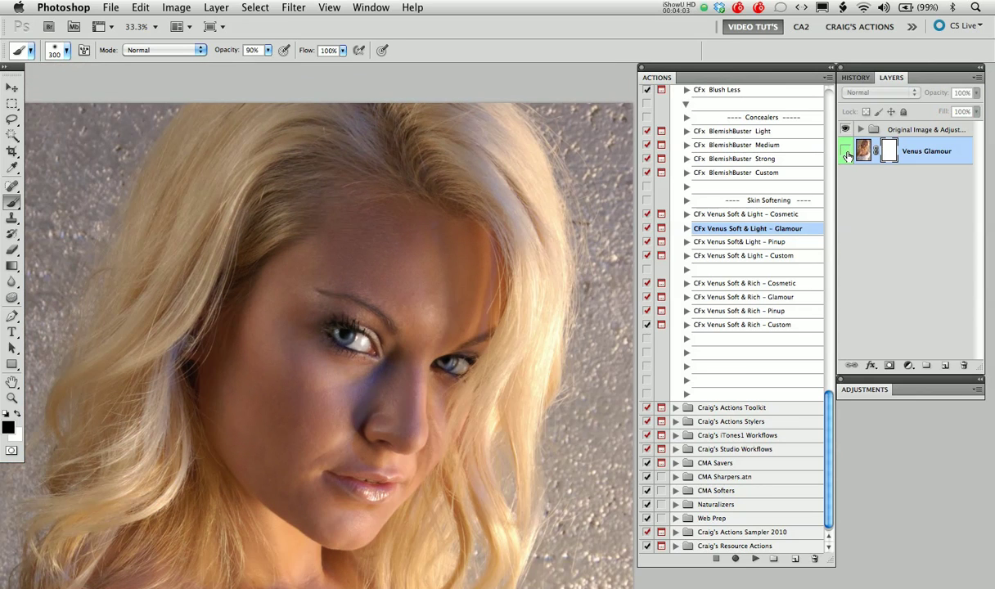
left_click(846, 152)
left_click_drag(455, 428, 472, 340)
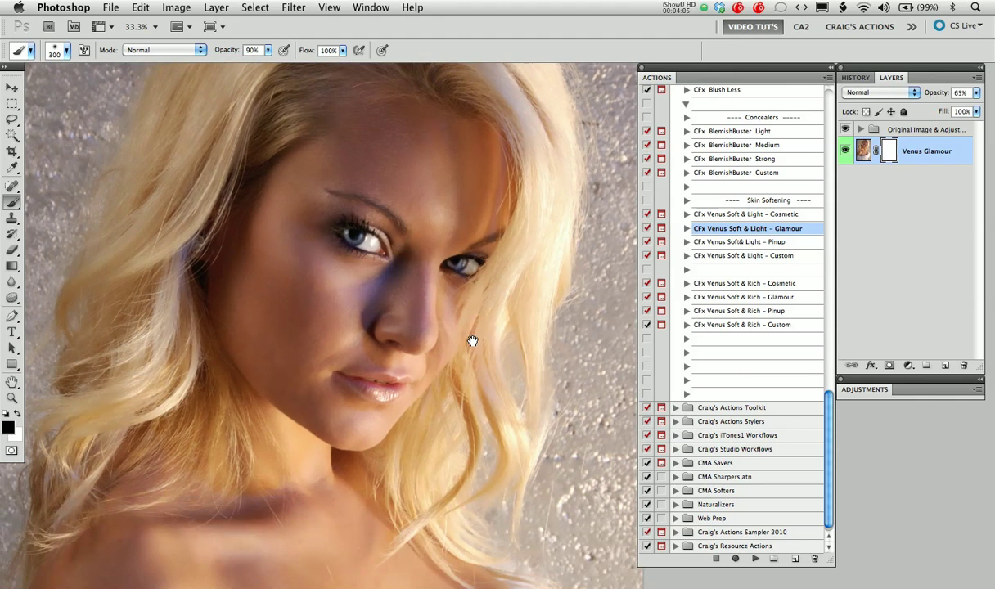
key("super+minus")
left_click_drag(450, 433, 475, 288)
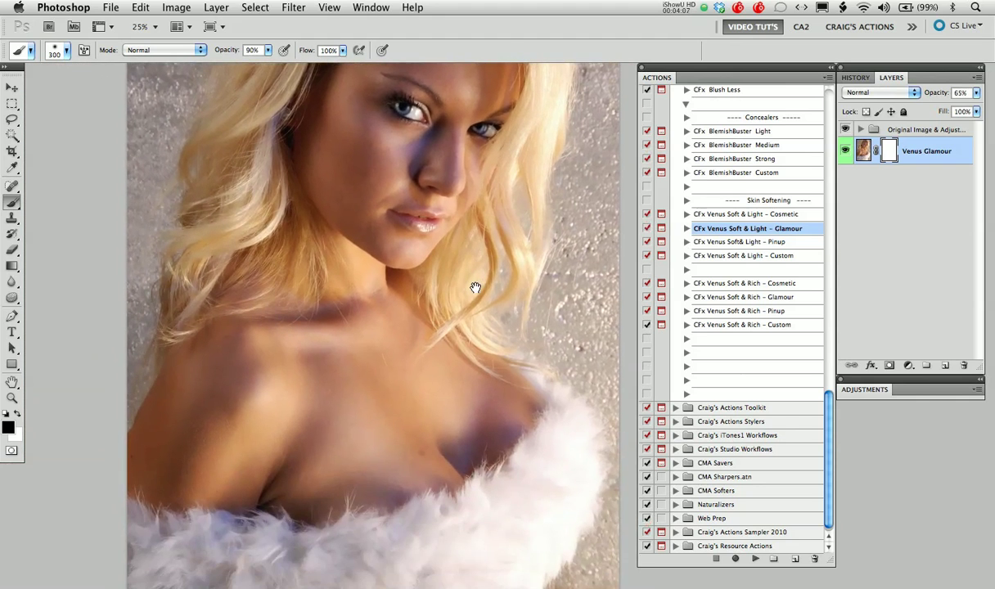
left_click(297, 371)
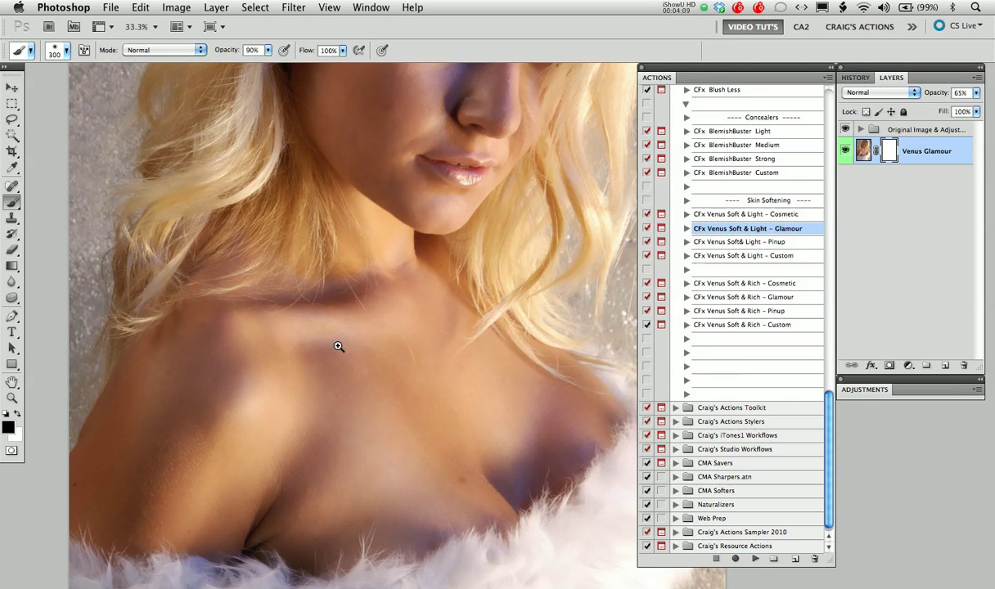
left_click(845, 151)
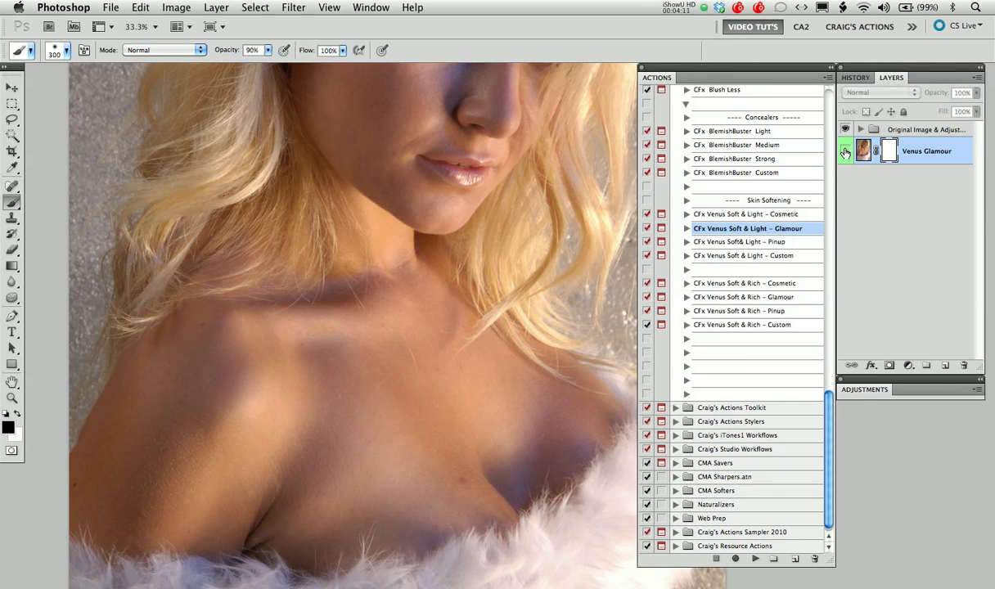
left_click(845, 151)
key("super+equal")
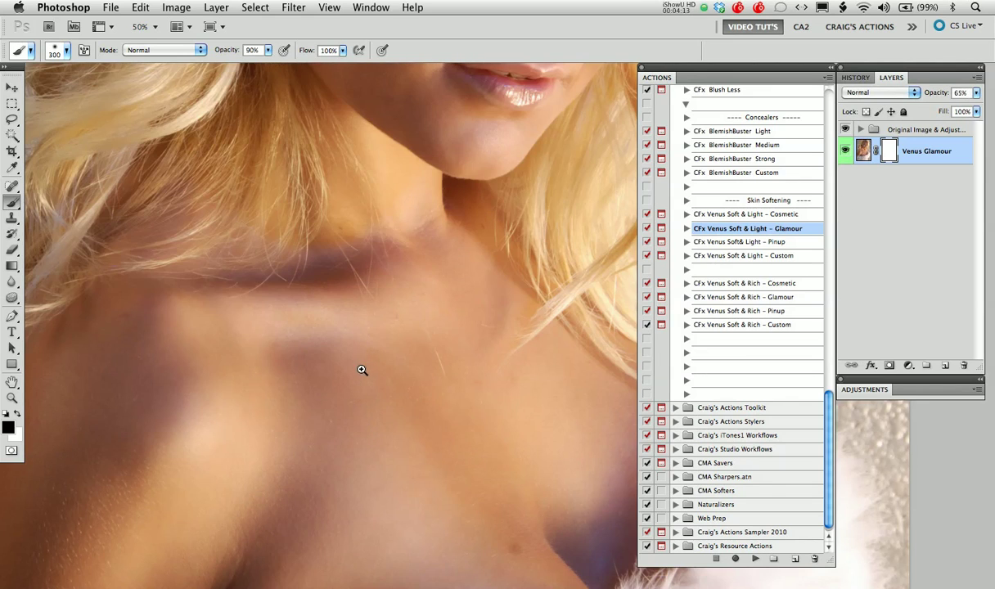
left_click(845, 151)
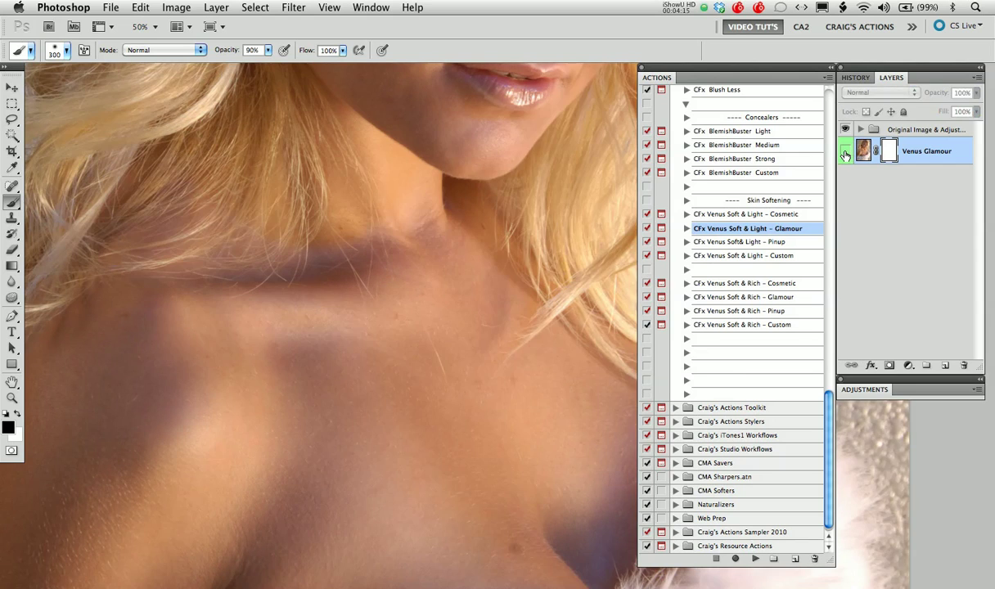
left_click(844, 151)
left_click_drag(544, 223, 486, 396)
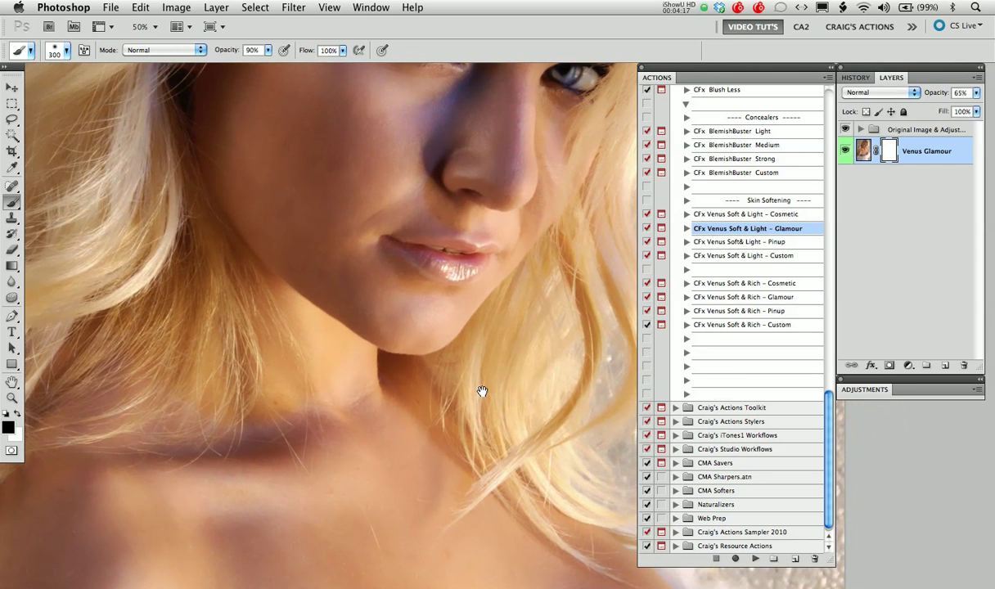
Set the Venus Glamour layer to 76% opacity, then hide it to compare against the original
left_click(976, 94)
mouse_move(953, 108)
left_mouse_down()
mouse_move(981, 117)
mouse_move(930, 113)
mouse_move(958, 113)
left_mouse_up()
left_click_drag(485, 141, 481, 337)
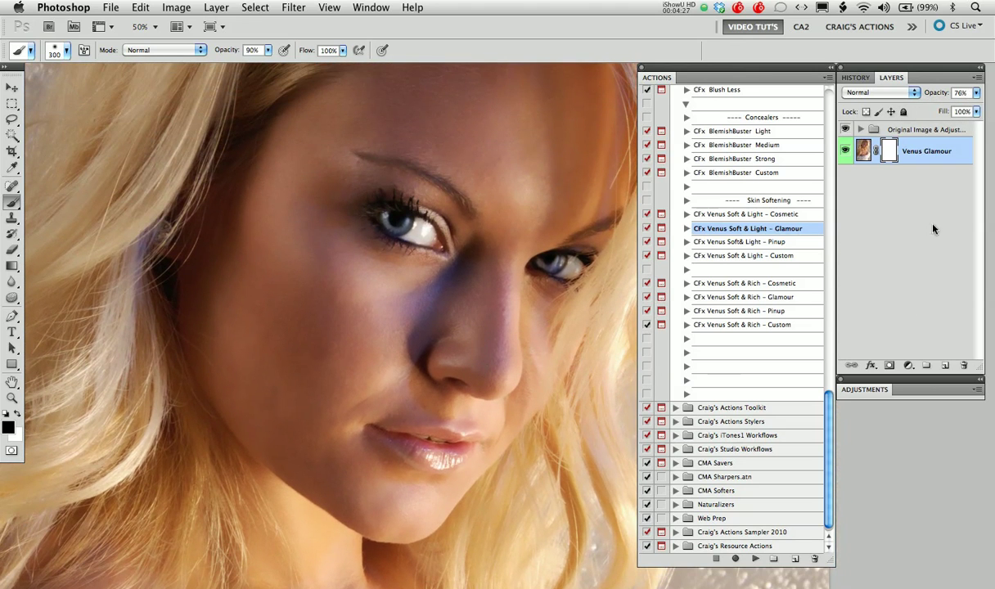
left_click(846, 151)
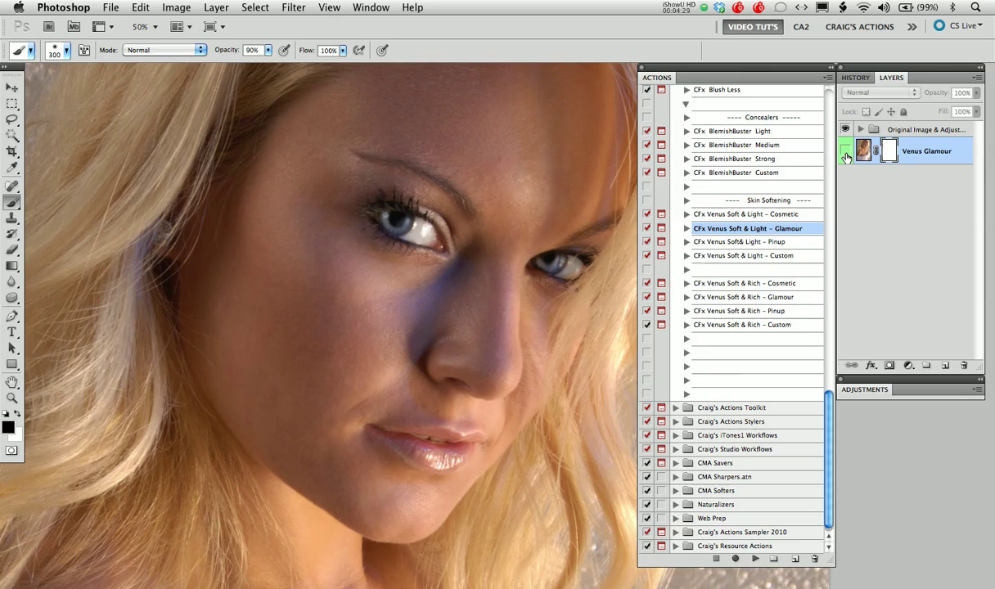
Show the Venus Glamour layer again and reduce the brush to 125 pixels for the eyes
left_click(845, 152)
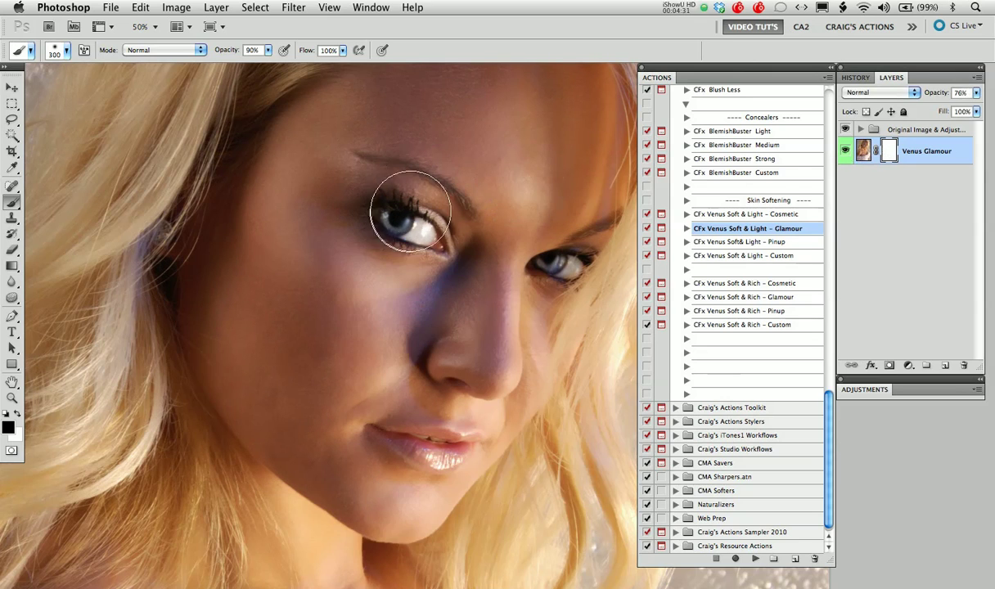
key("bracketleft")
key("bracketleft")
key("bracketleft")
key("bracketleft")
key("bracketleft")
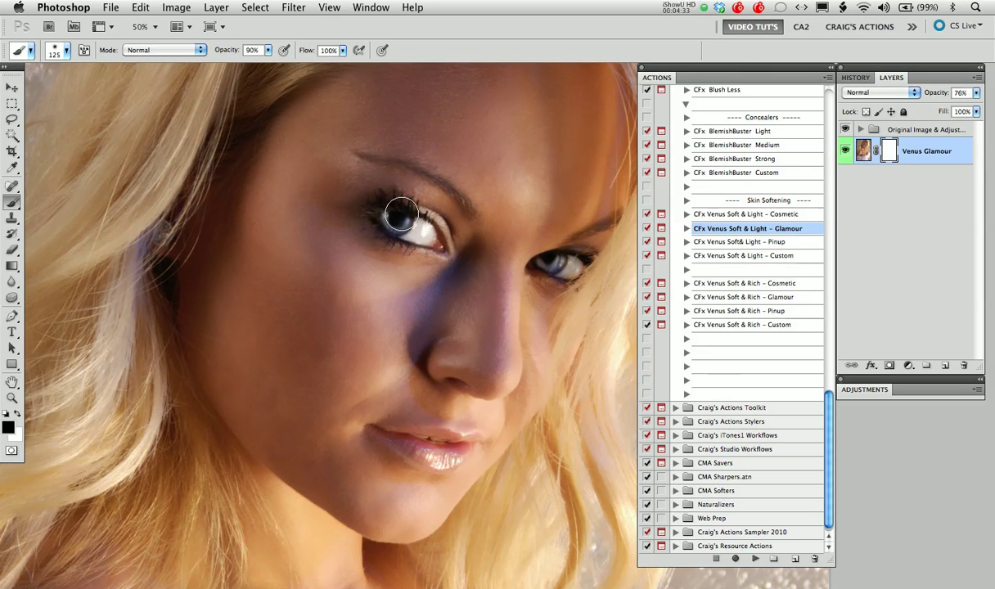